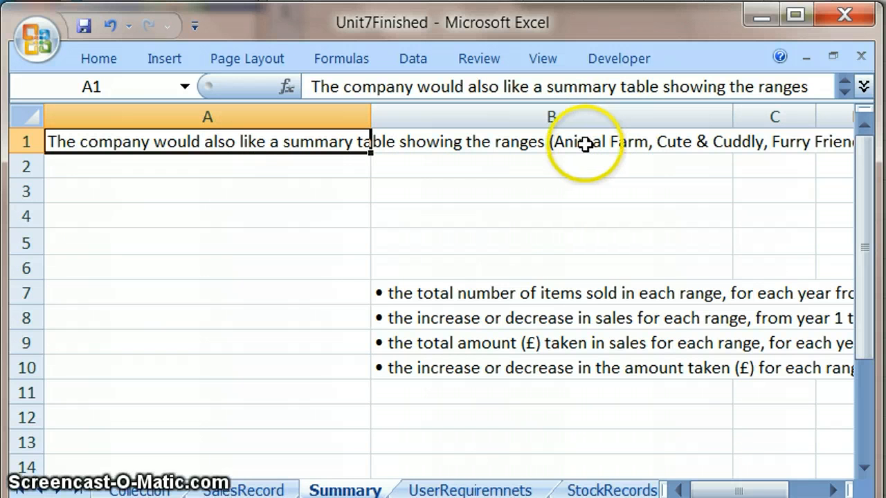
Move the text from "(Animal Farm" through "with:" out of cell A1 into cell A2.
click(691, 86)
key(Right)
key(Right)
key(Right)
key(Right)
key(Right)
key(Right)
key(Right)
key(Right)
key(Right)
key(Right)
key(Right)
key(Right)
key(Right)
key(Right)
key(Right)
key(Right)
key(Right)
key(Right)
key(Right)
key(Right)
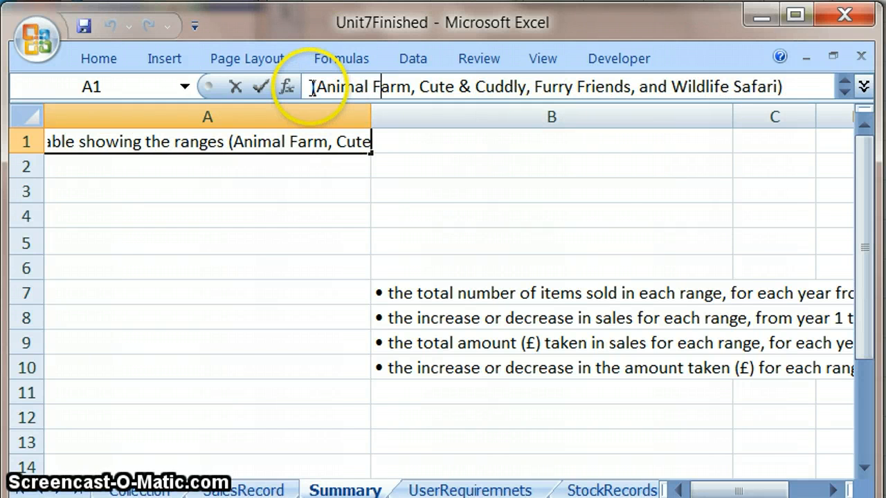
drag(312, 88, 502, 100)
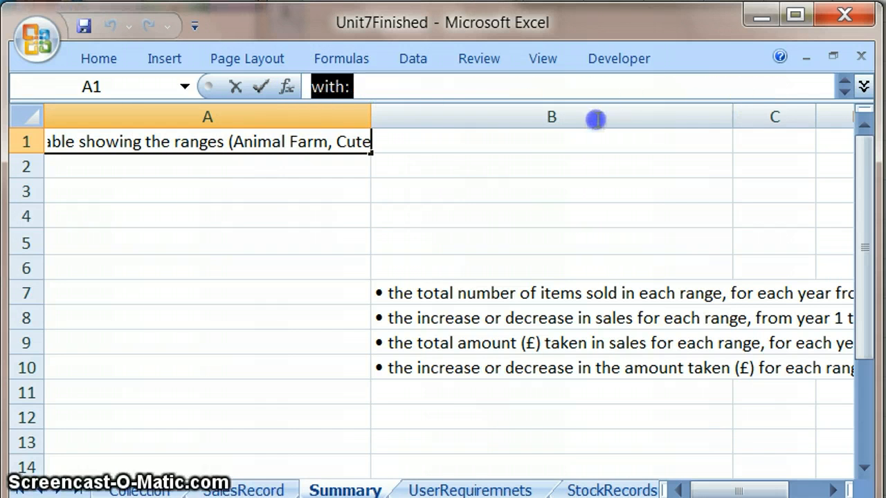
drag(596, 120, 576, 103)
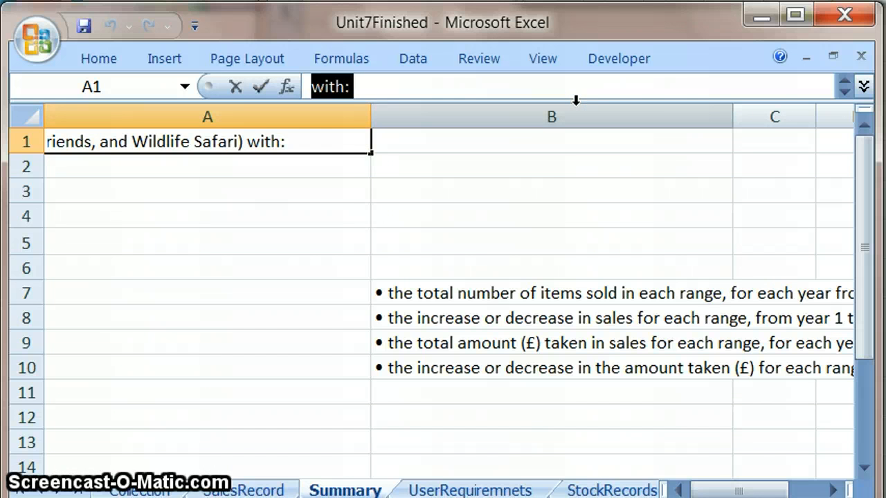
key(ctrl+x)
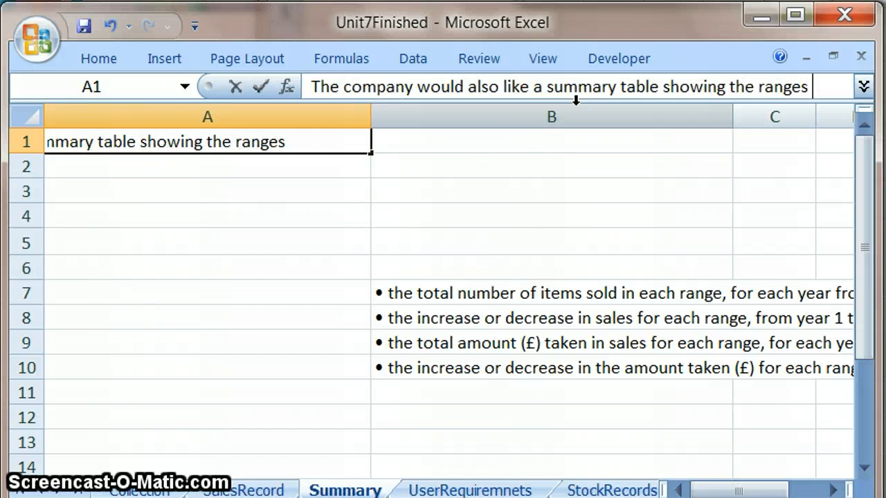
click(169, 159)
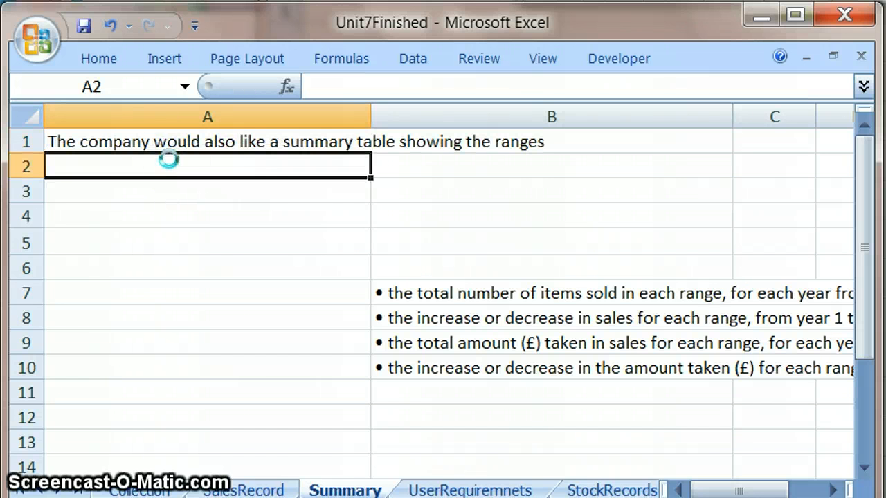
key(ctrl+v)
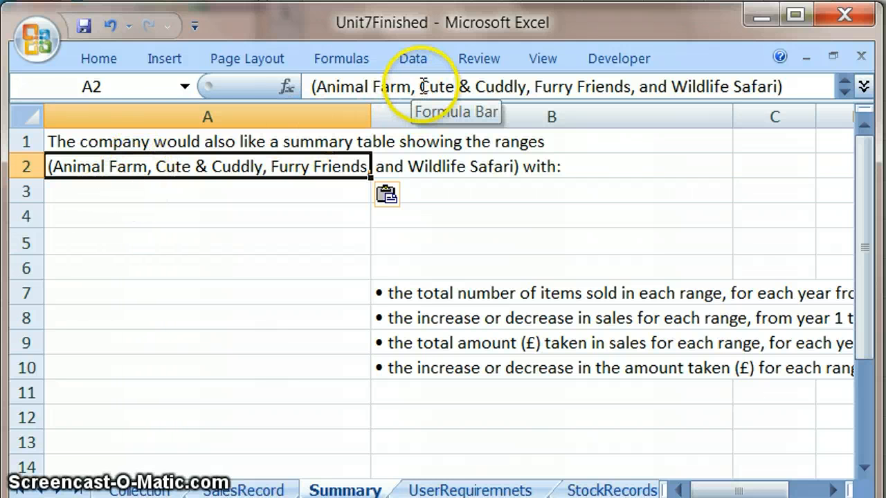
Move "Cute & Cuddly, Furry Friends, and Wildlife Safari)" from cell A2 into cell A3.
drag(420, 87, 825, 93)
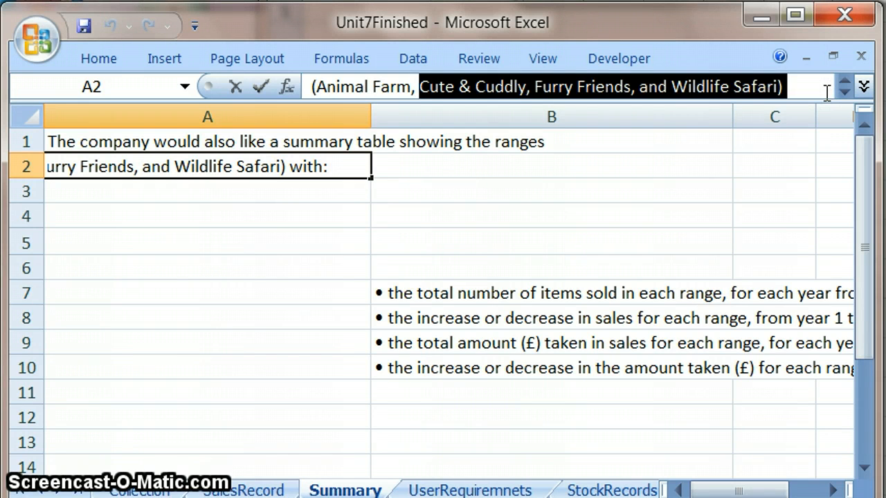
key(Delete)
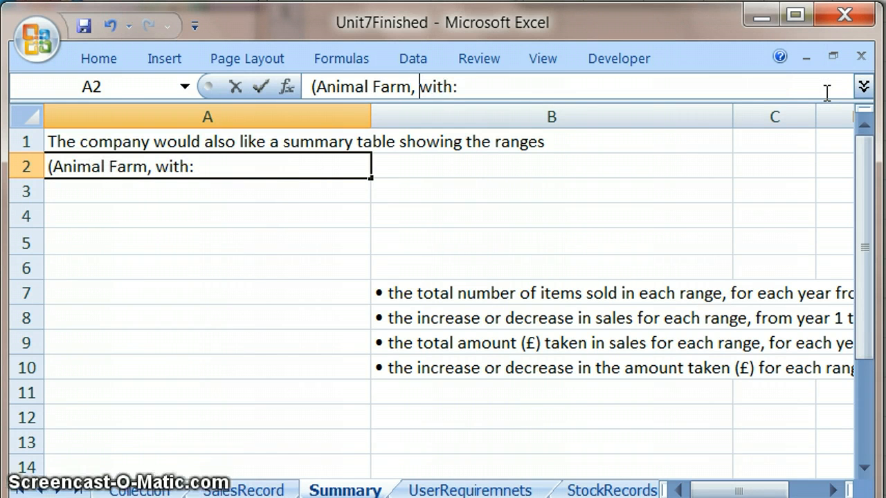
click(194, 192)
key(ctrl+v)
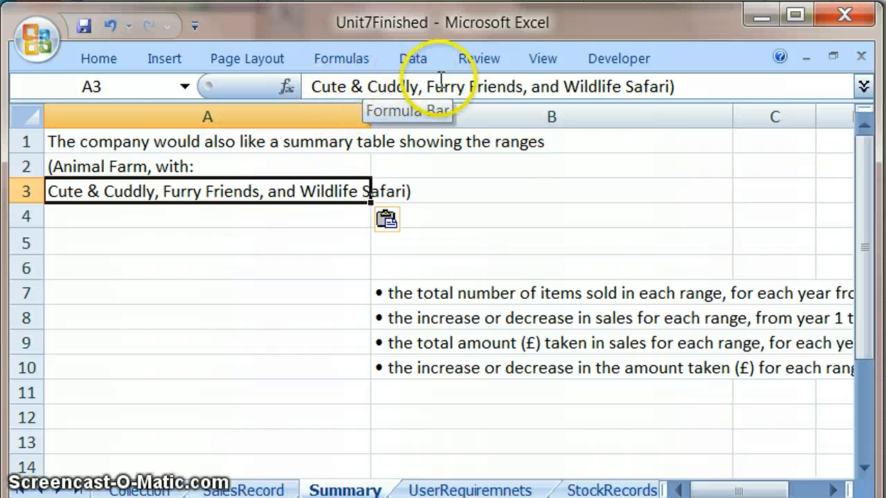
Cut "Furry Friends, and Wildlife Safari)" from cell A3 and select cell A4 as its destination.
drag(427, 86, 752, 88)
key(Delete)
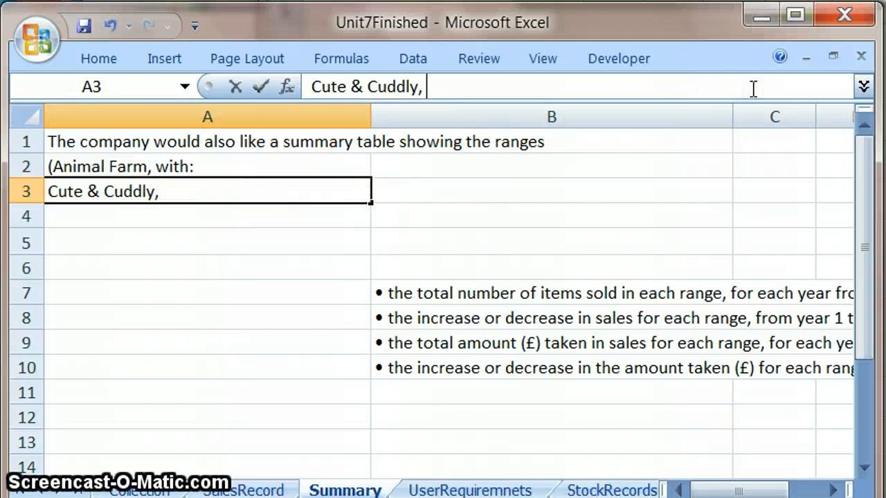
click(267, 216)
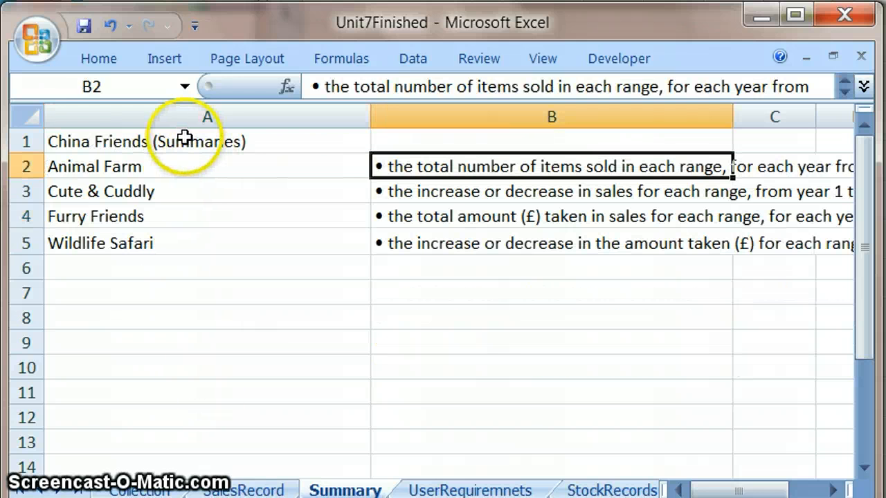
Insert a blank row between the China Friends (Summaries) title and the Animal Farm row.
click(184, 142)
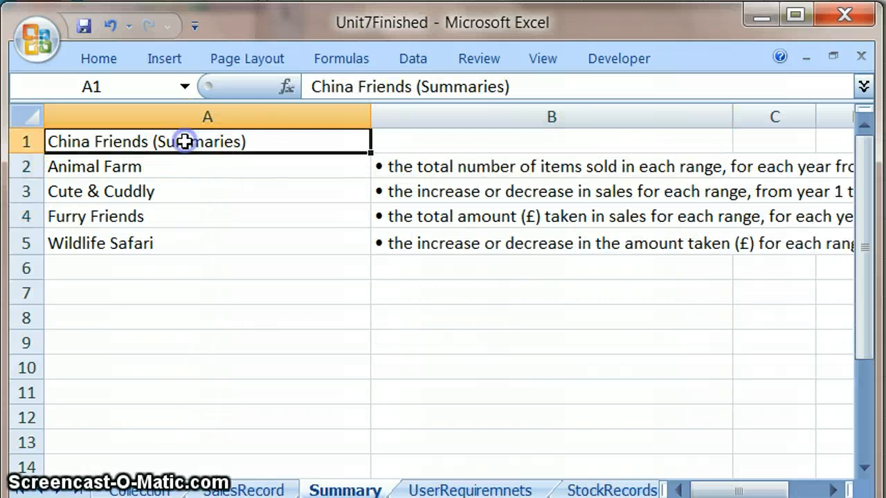
click(426, 164)
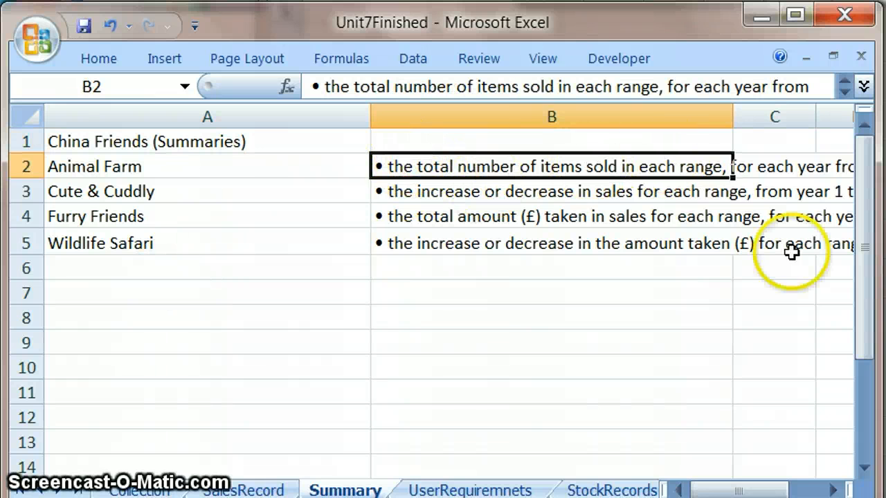
click(26, 167)
right_click(25, 167)
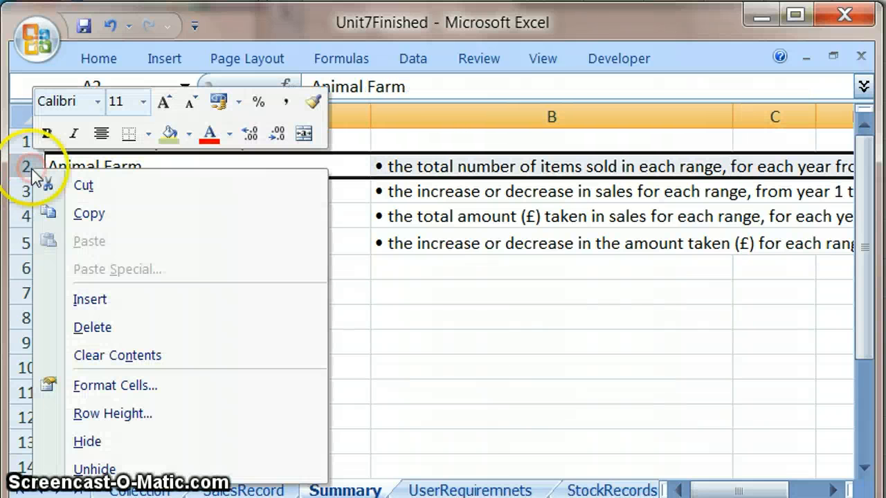
click(92, 299)
Move the total number of items sold description from B3 to B2 and narrow column B.
click(406, 192)
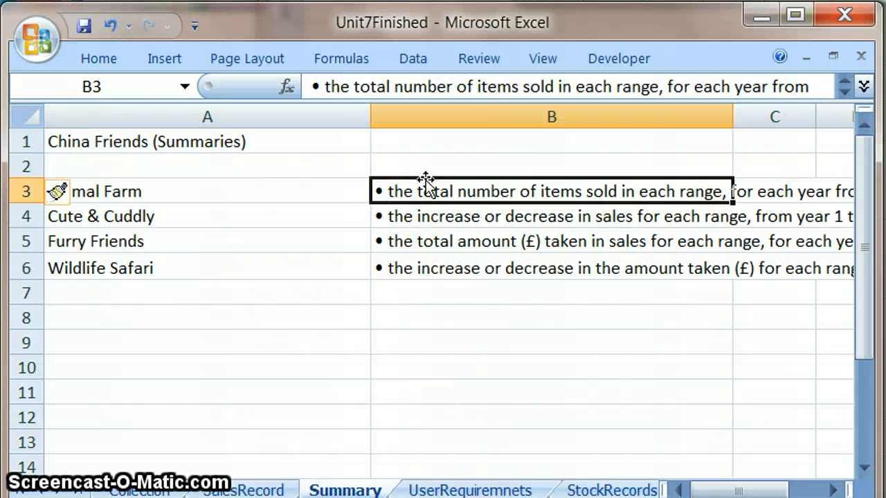
mouse_move(426, 171)
mouse_down()
mouse_move(427, 155)
mouse_move(431, 168)
mouse_up()
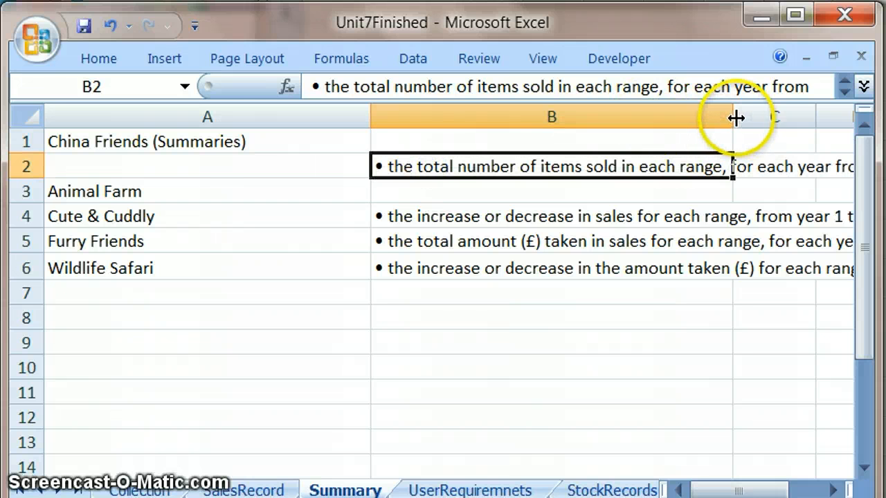
drag(736, 118, 528, 139)
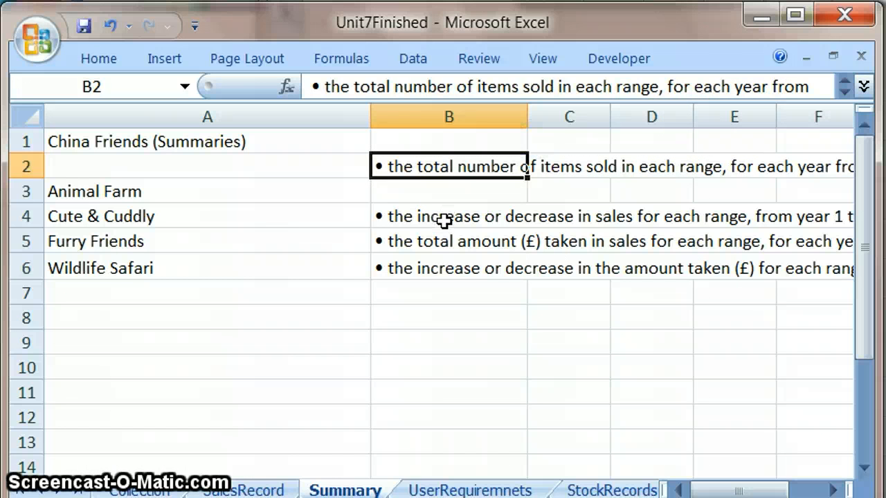
Move the increase or decrease in sales description from B4 to C2 and narrow column A.
click(444, 220)
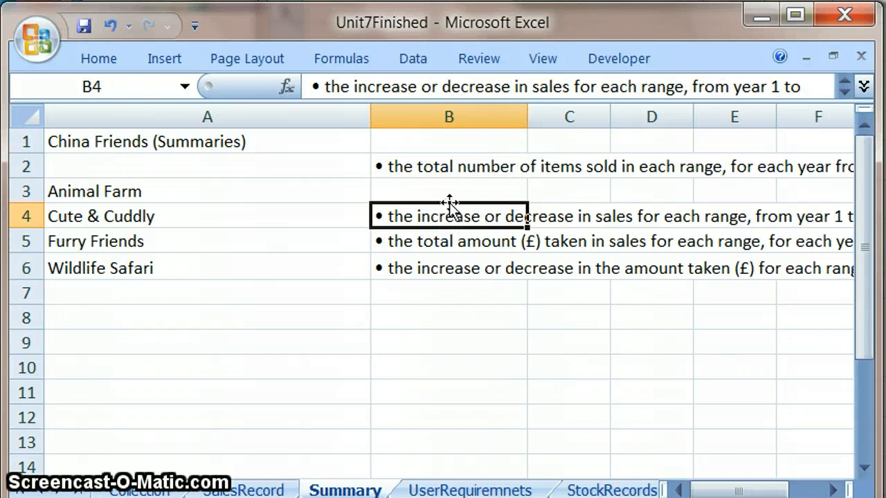
drag(450, 206, 586, 173)
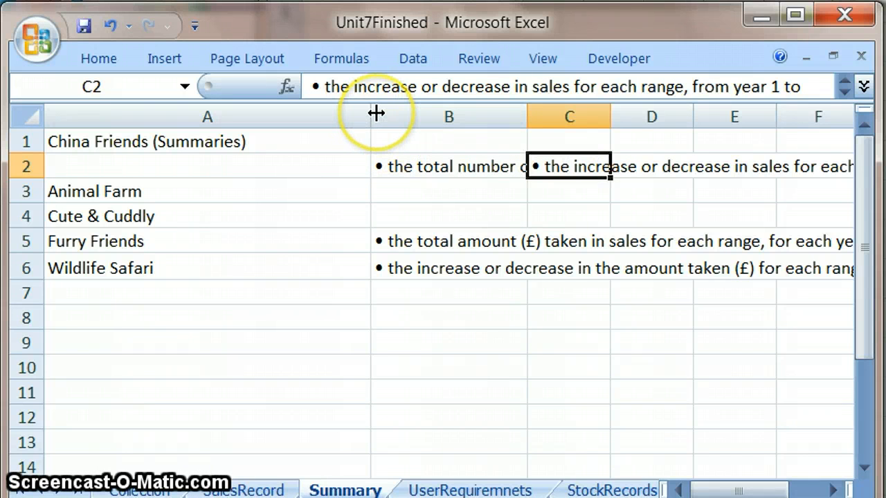
drag(373, 112, 279, 116)
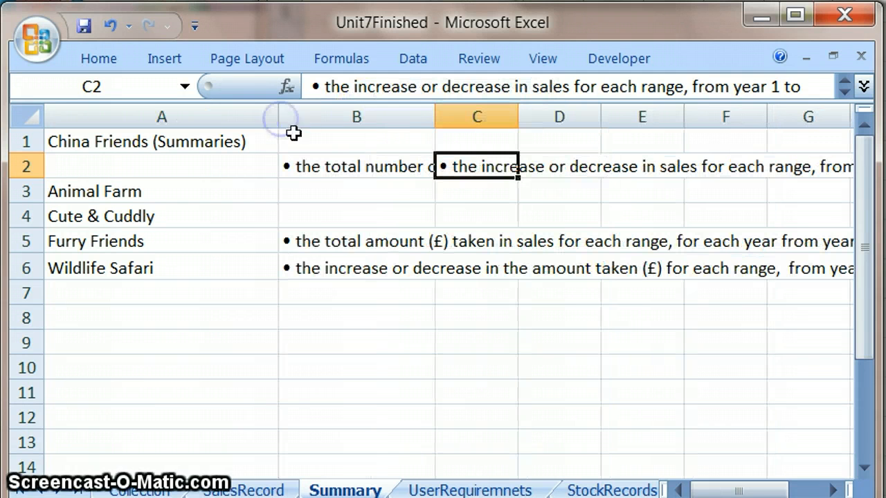
click(337, 250)
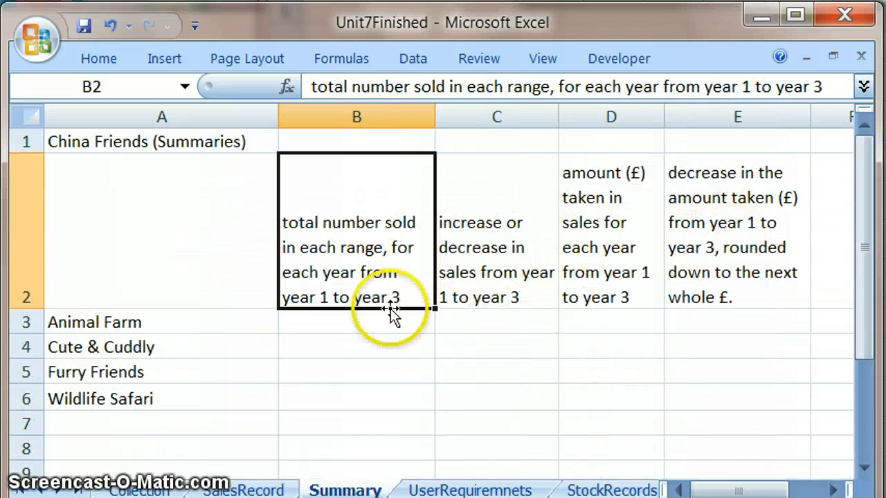
Insert a blank row between the column headings and Animal Farm, and reduce its height.
click(26, 325)
right_click(25, 325)
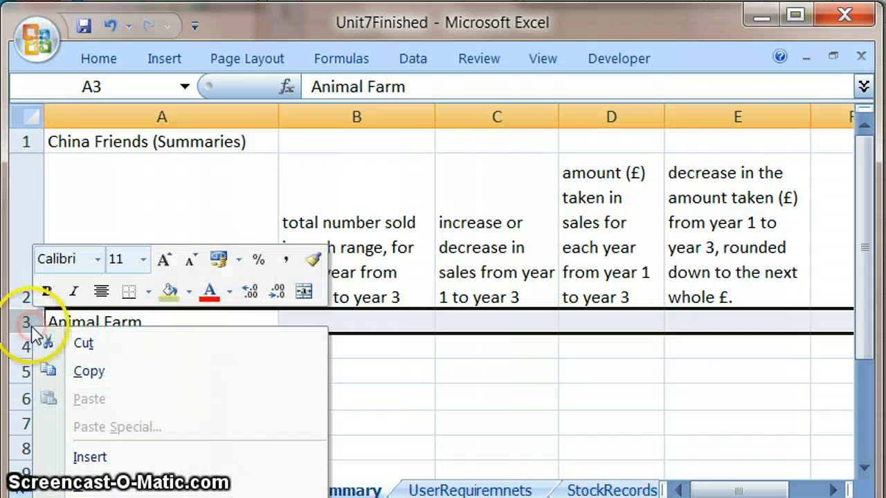
click(111, 457)
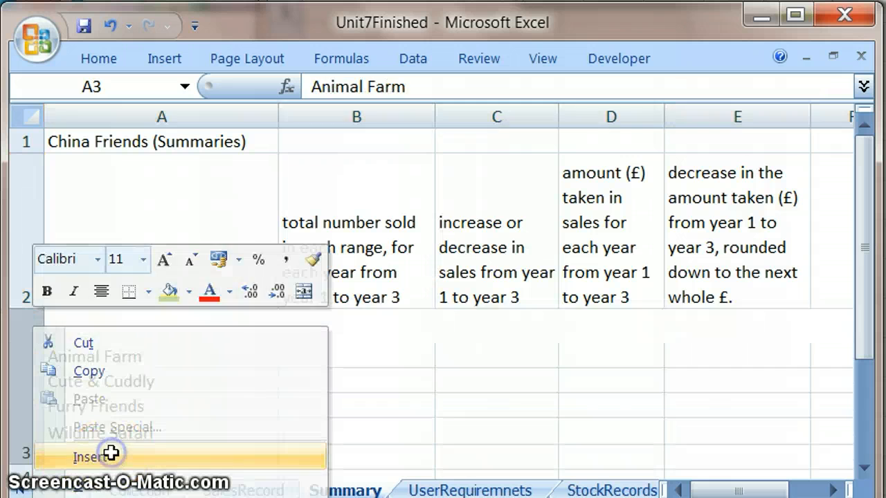
click(155, 374)
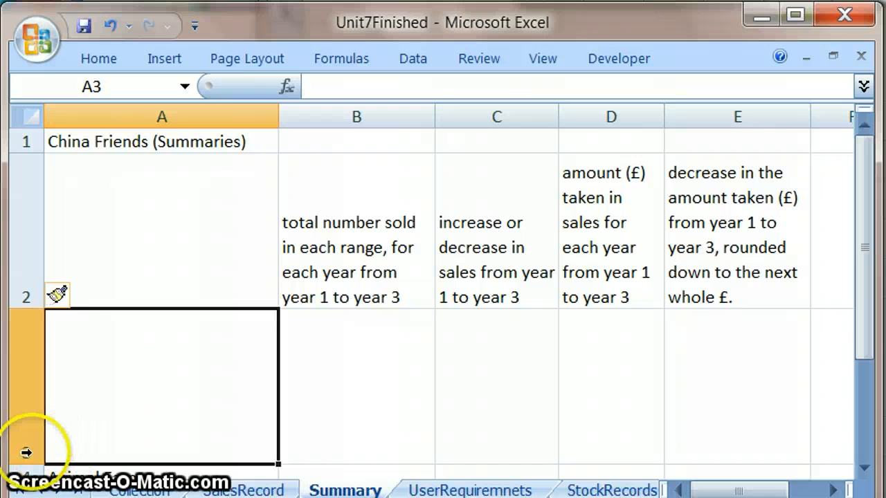
drag(23, 463, 26, 375)
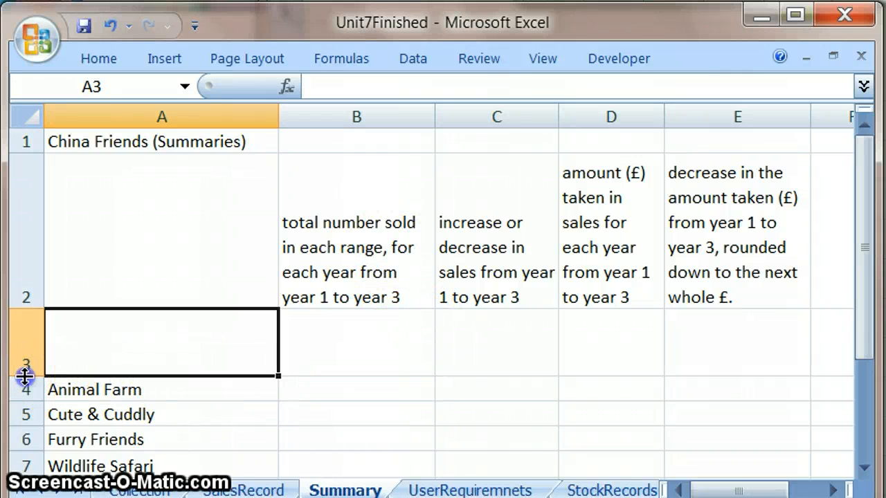
drag(25, 376, 26, 346)
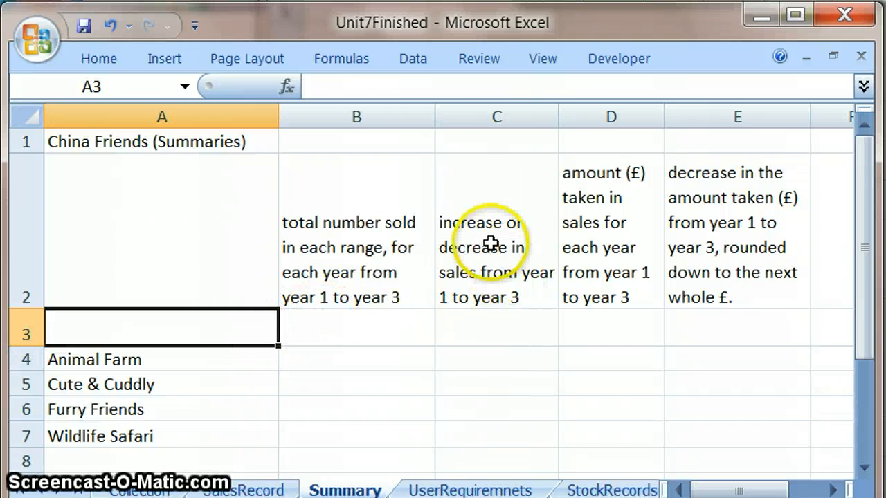
Move the three headings in C2:E2 two columns over so they start in E2.
drag(491, 244, 634, 211)
drag(726, 220, 726, 220)
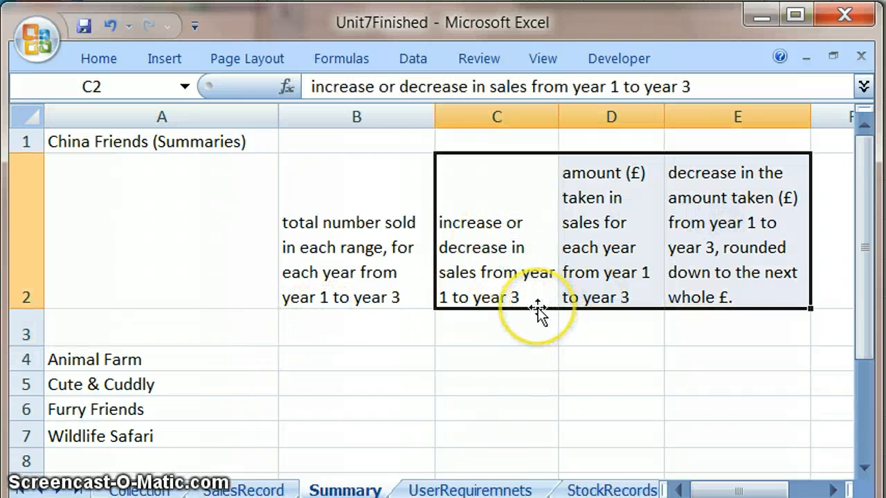
drag(538, 313, 717, 299)
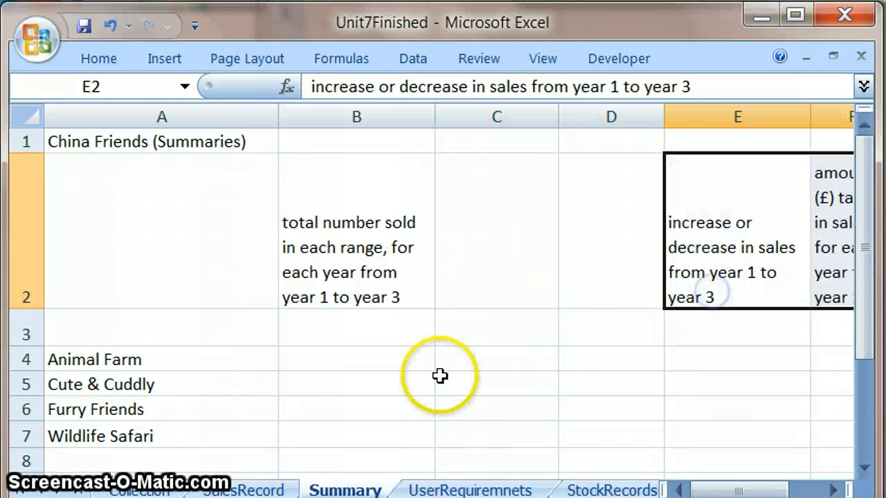
Shorten the heading in B2 to "total number sold for each year from year 1 to year 3".
click(354, 268)
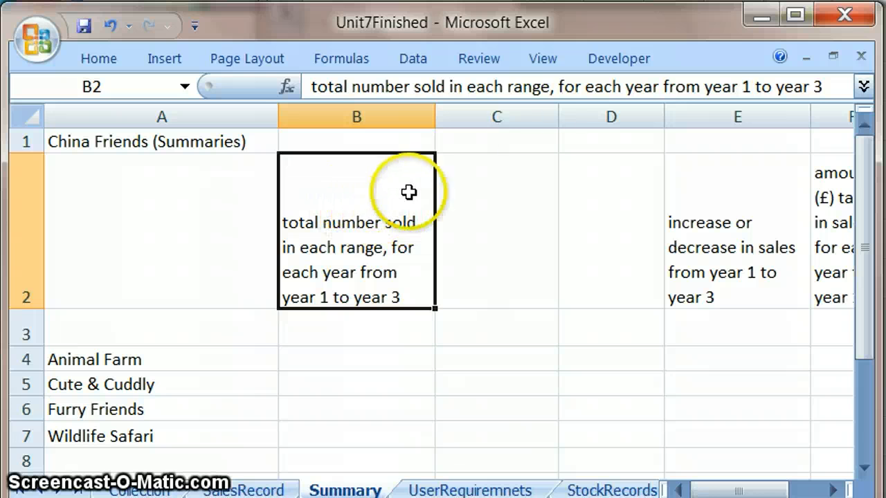
click(552, 88)
key(BackSpace)
key(BackSpace)
key(BackSpace)
key(BackSpace)
key(BackSpace)
key(BackSpace)
key(BackSpace)
key(BackSpace)
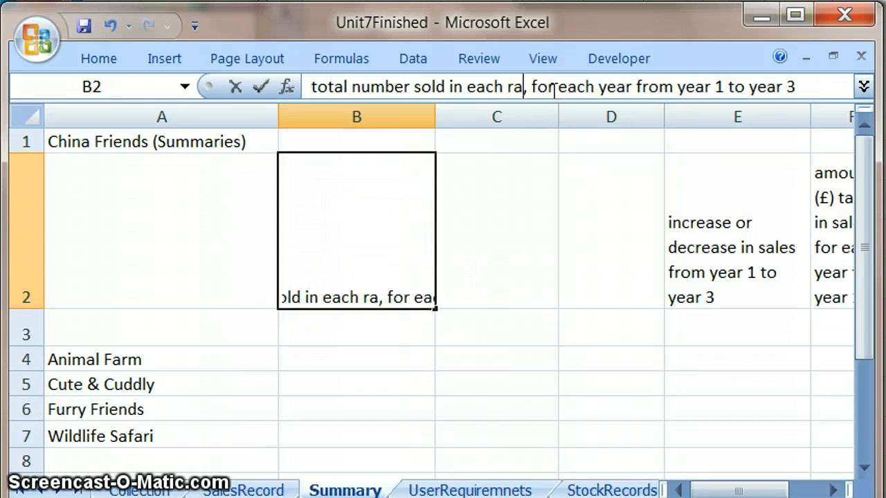
key(BackSpace)
key(BackSpace)
key(BackSpace)
key(BackSpace)
key(BackSpace)
key(BackSpace)
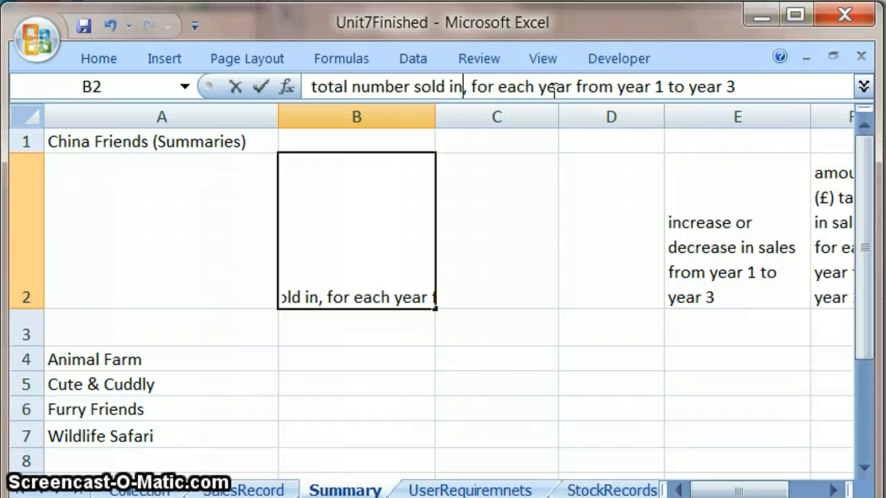
key(BackSpace)
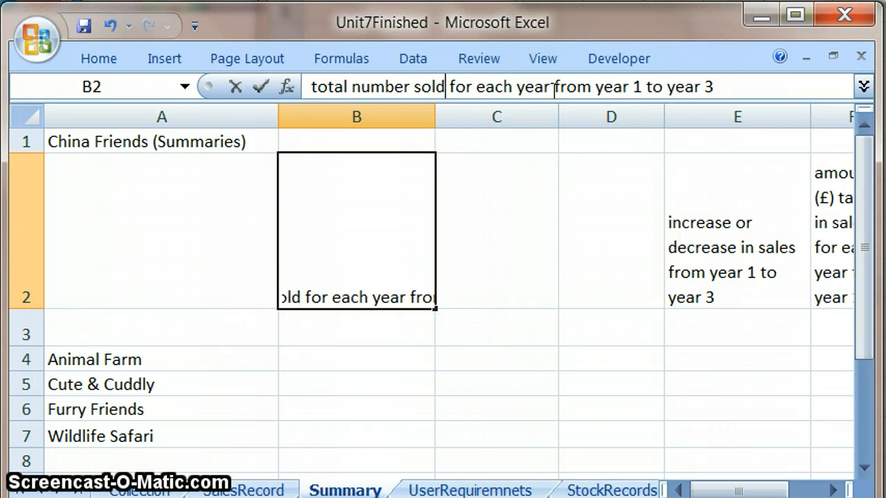
key(Return)
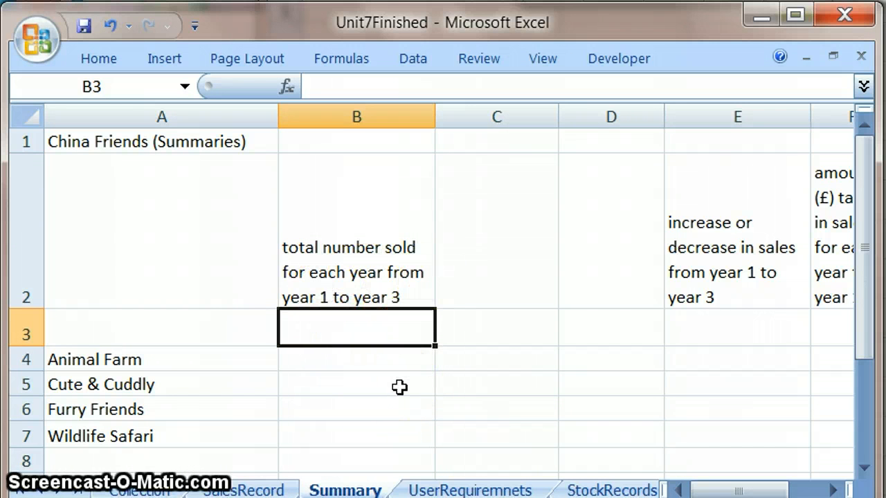
Enter the years 2008, 2009 and 2010 in cells B3 to D3 beneath the total number sold heading.
text(2008)
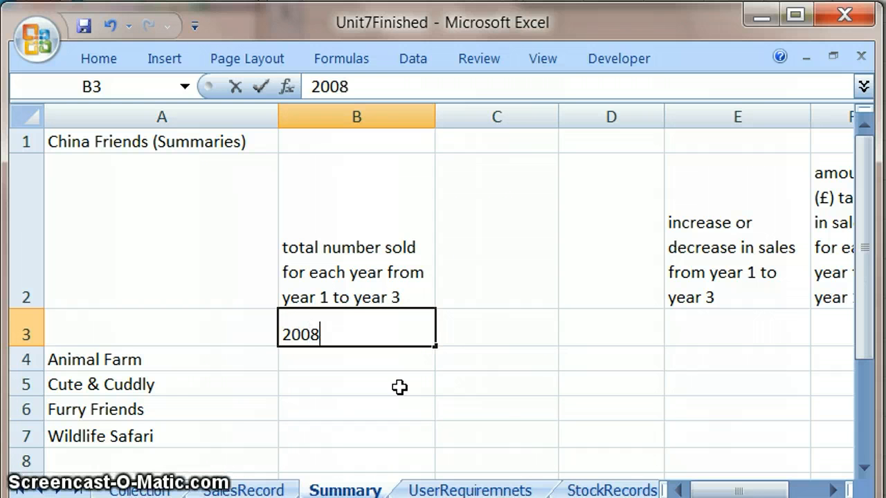
key(Tab)
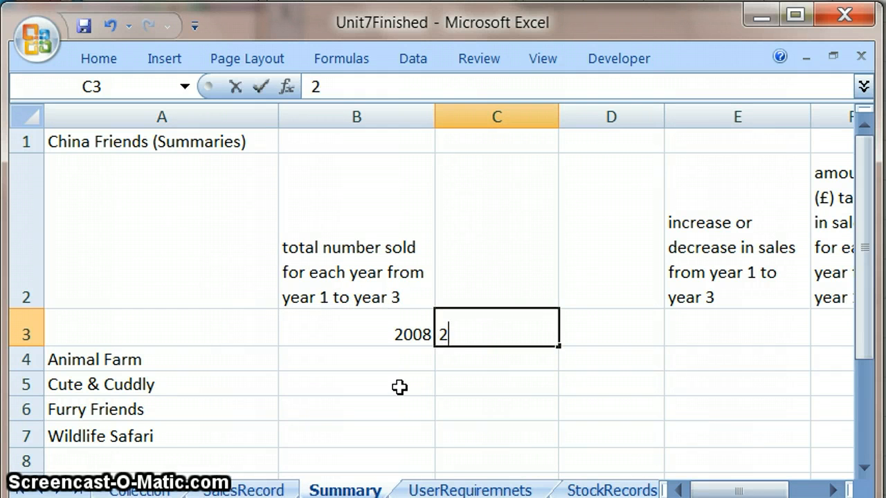
key(Tab)
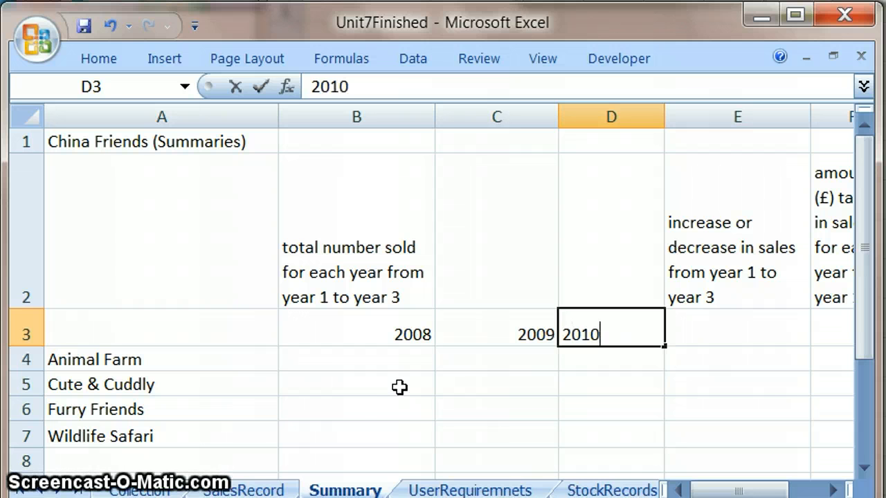
key(Return)
Shorten the heading in B2 to "total number sold for each year".
click(358, 281)
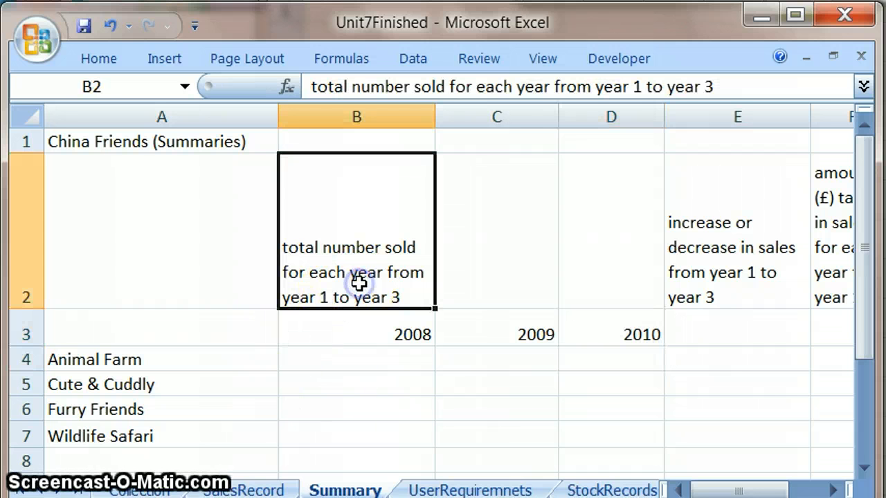
click(555, 88)
drag(556, 88, 715, 79)
key(BackSpace)
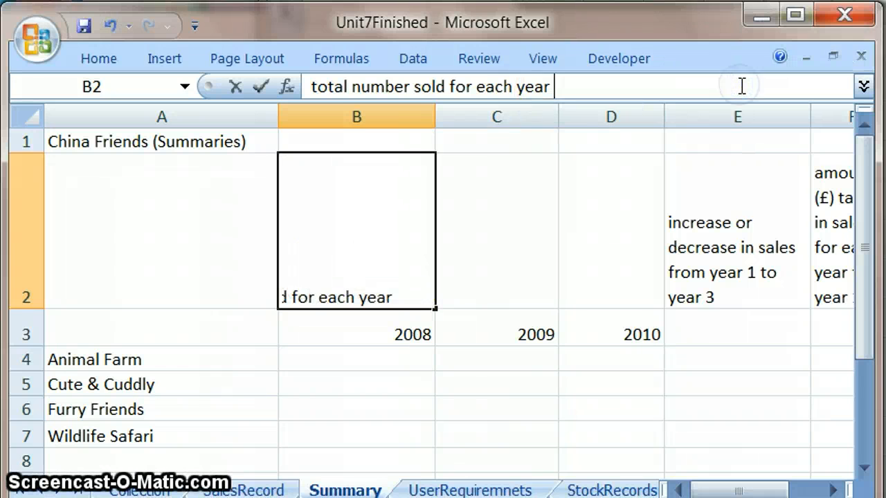
key(Return)
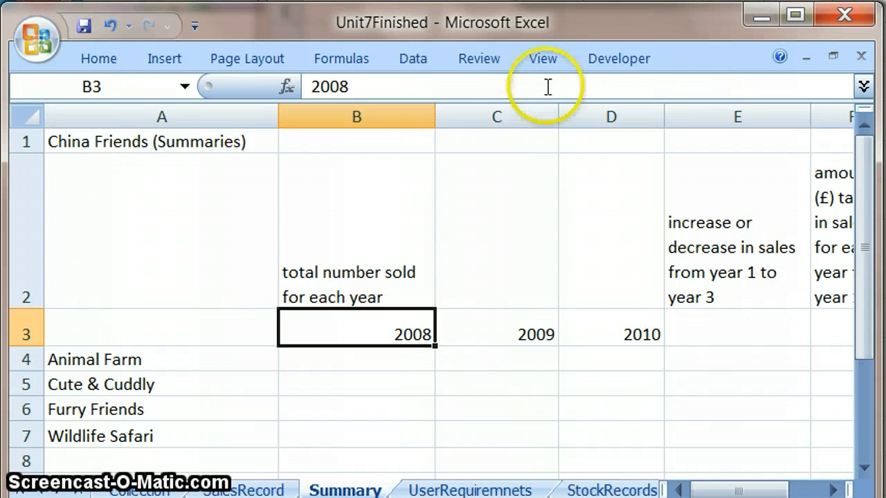
Merge and centre the total number sold heading across B2:D2, and add an outline border around B2:D3.
drag(367, 236, 578, 281)
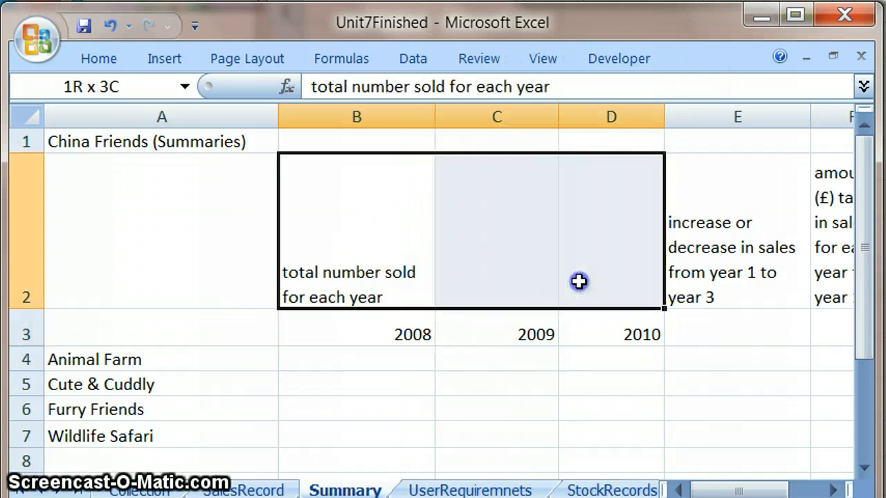
click(194, 29)
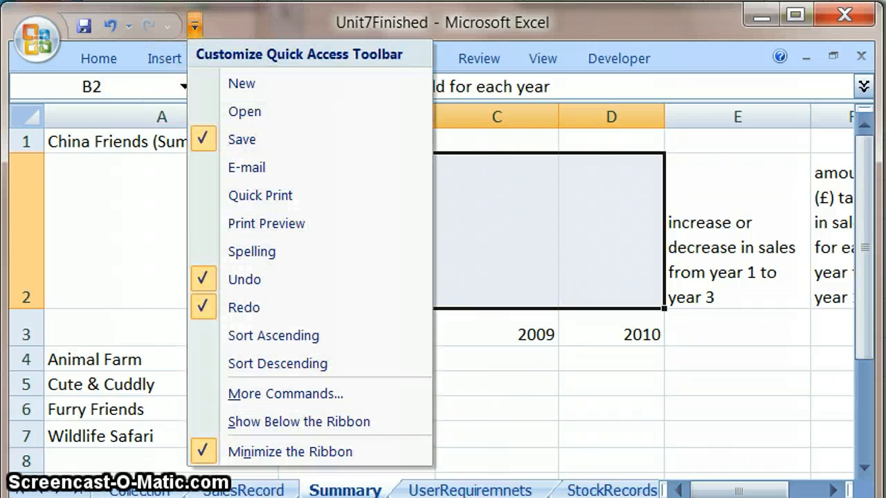
click(259, 453)
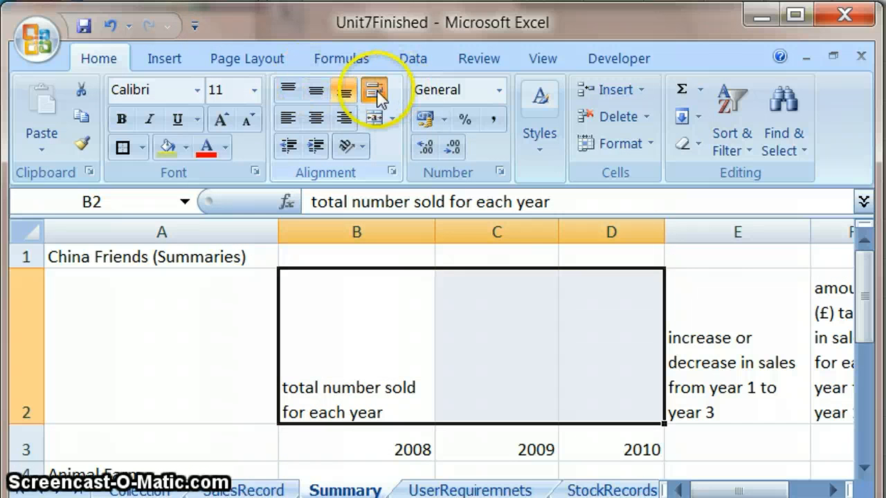
click(372, 122)
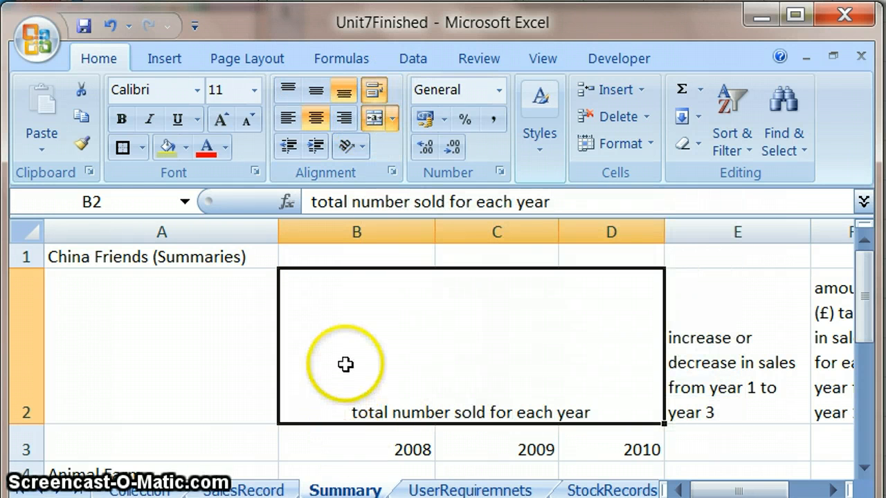
drag(362, 411, 362, 437)
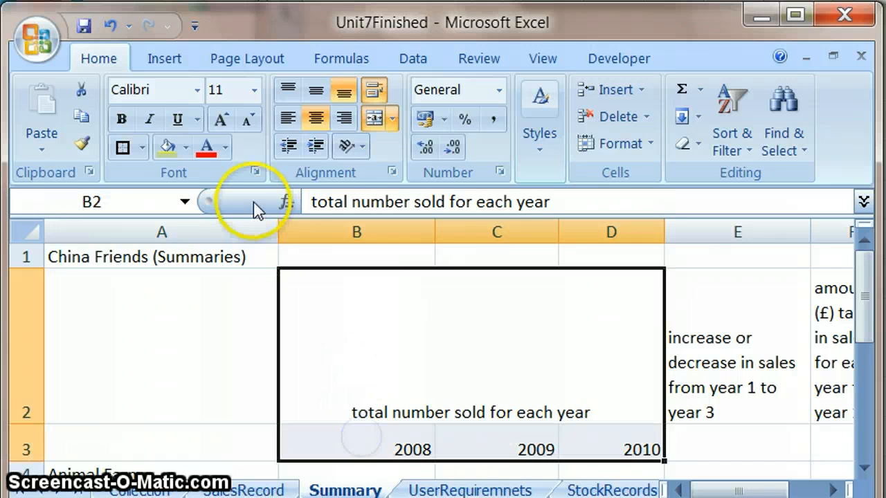
click(121, 148)
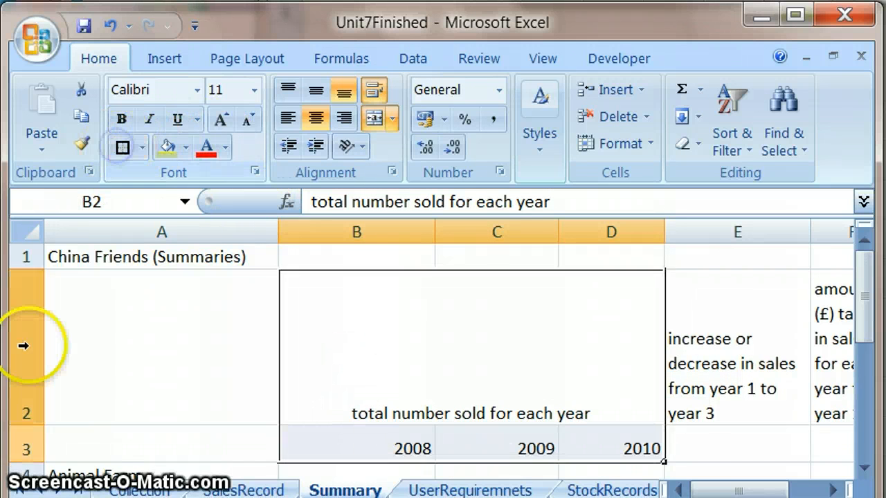
Reduce the height of row 2 and narrow column A to fit the range names.
drag(27, 422, 34, 360)
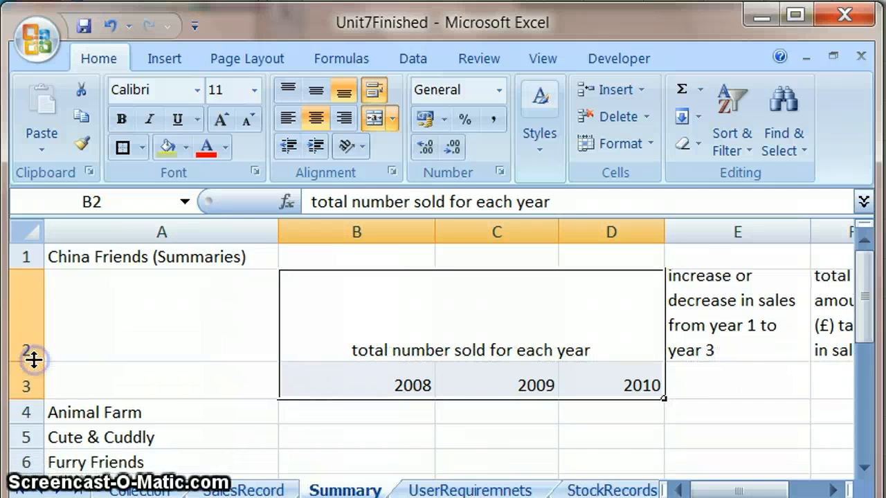
drag(275, 233, 180, 249)
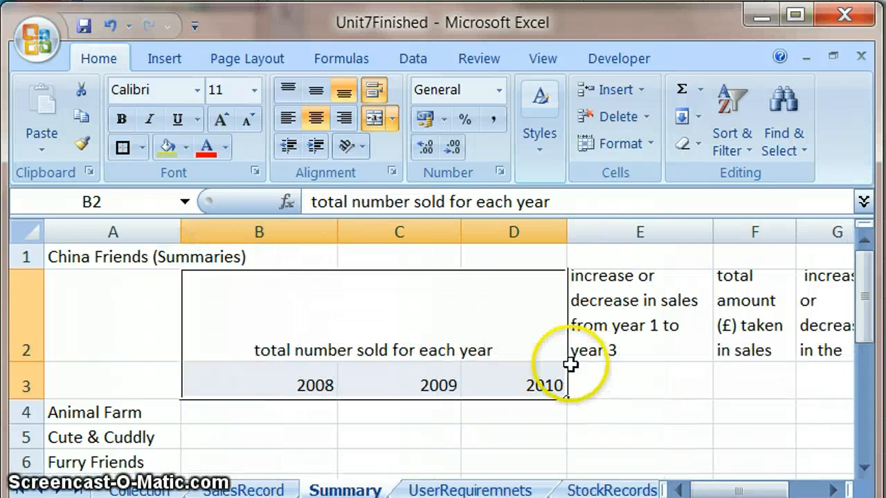
click(503, 394)
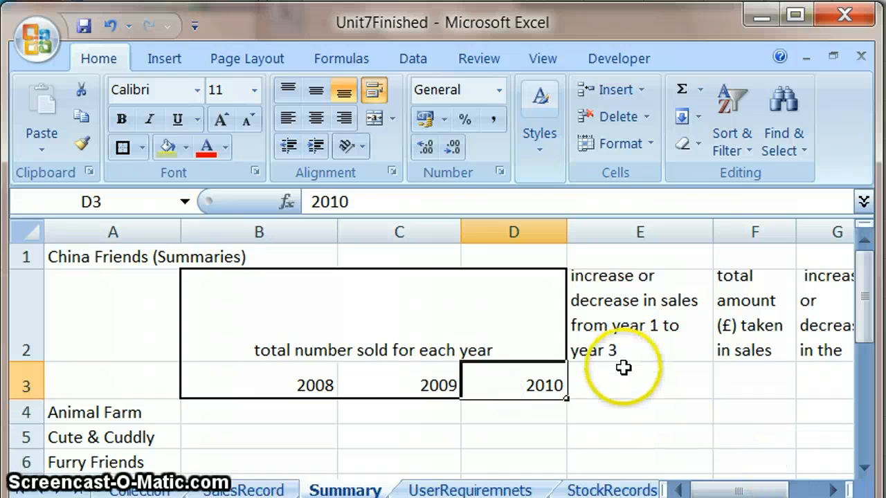
Copy the three year labels from B3:D3 to F3:H3, starting beneath the total amount taken heading.
click(624, 371)
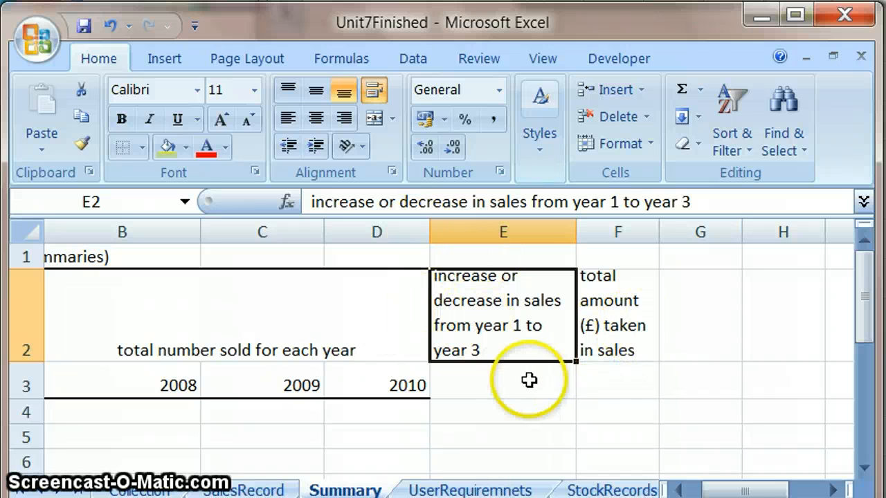
click(612, 335)
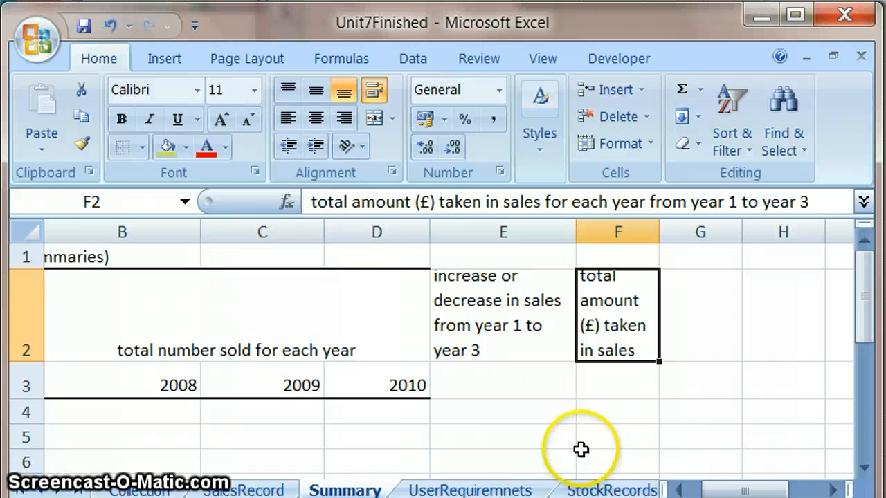
click(681, 490)
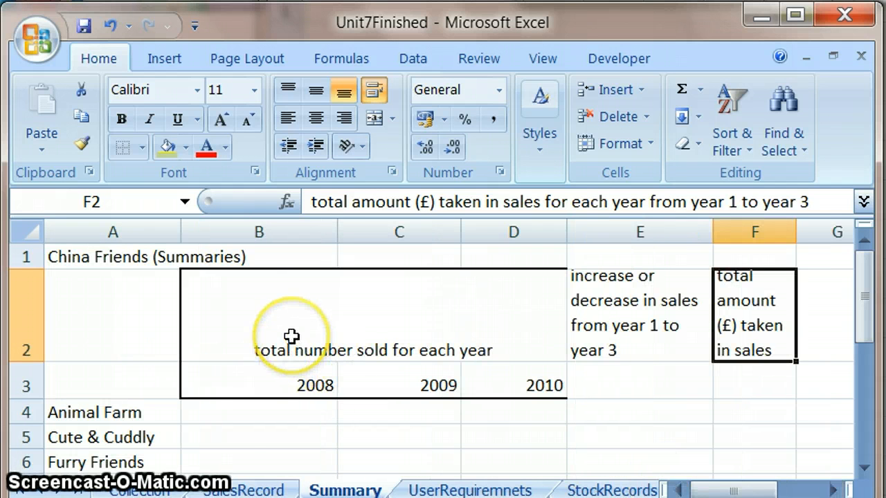
drag(242, 389, 499, 384)
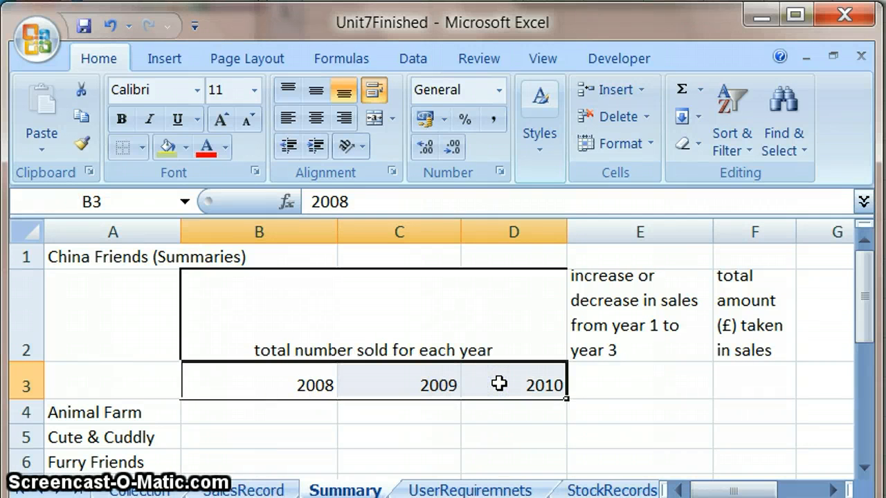
right_click(499, 383)
click(575, 429)
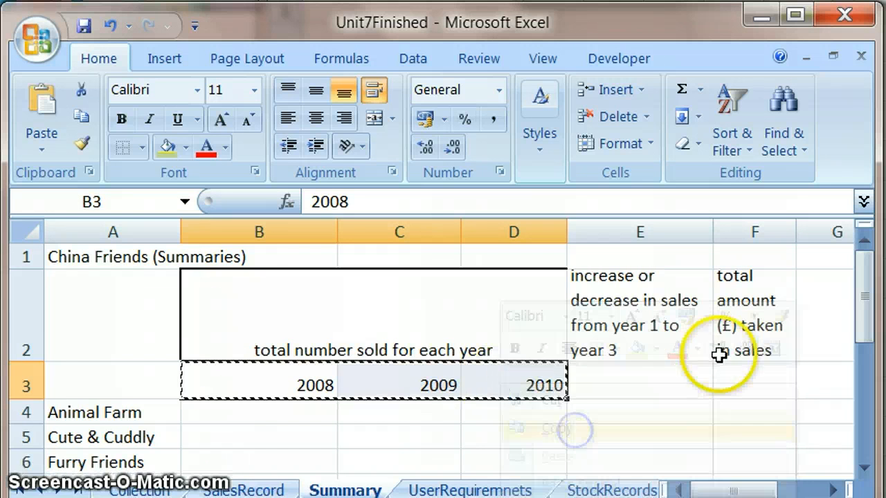
click(738, 382)
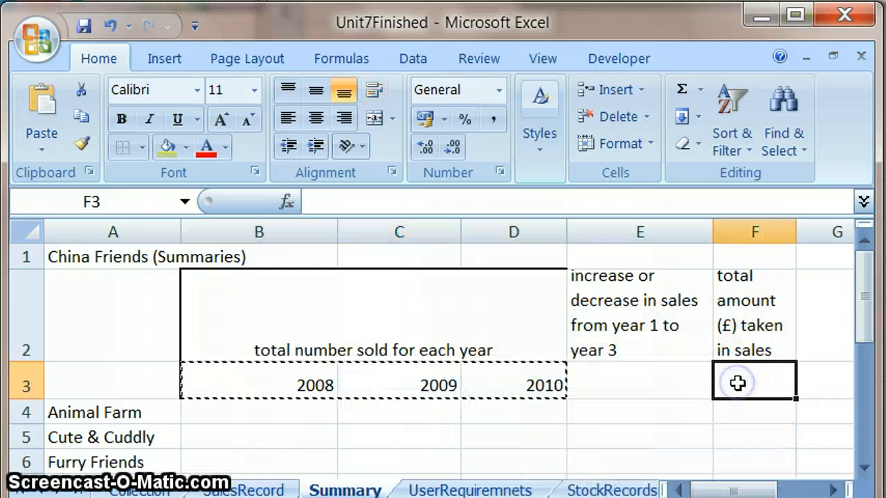
key(Return)
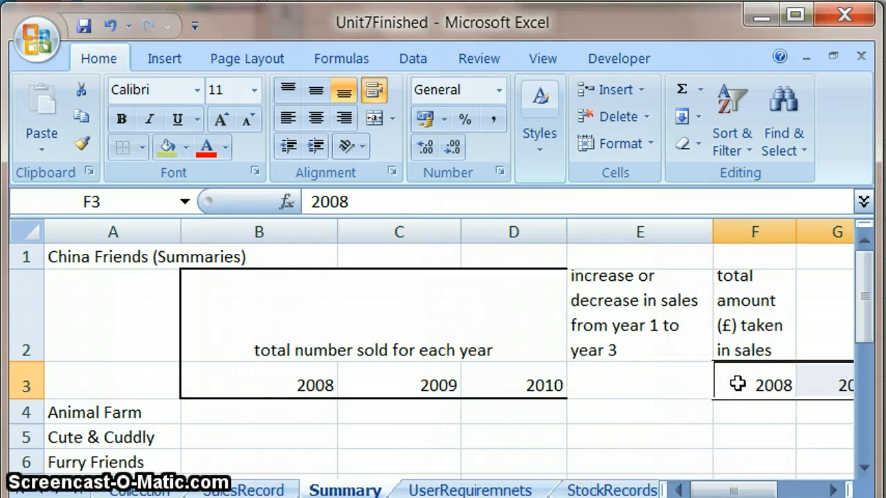
Merge and centre the total amount (£) taken in sales heading across F2:H2.
click(836, 490)
click(836, 490)
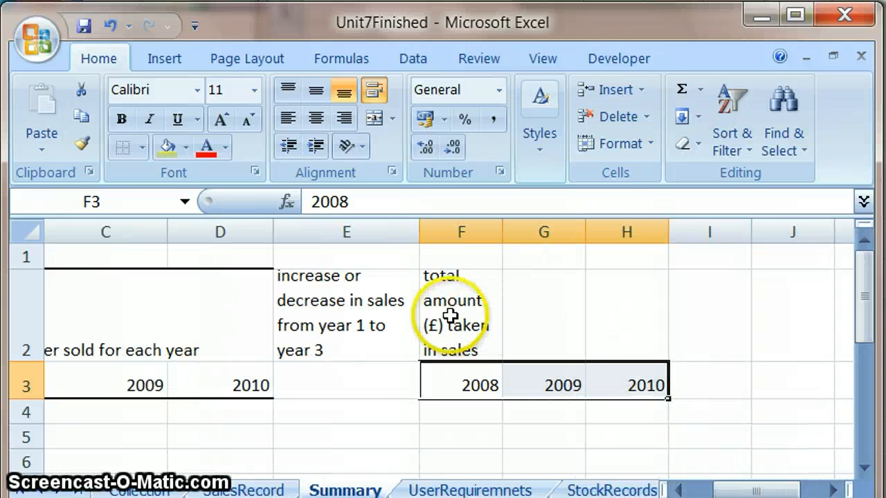
drag(449, 312, 646, 298)
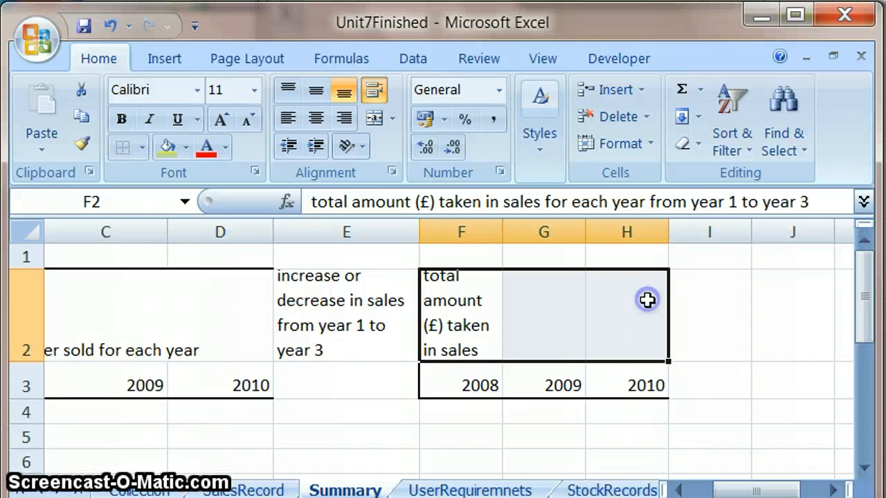
click(374, 91)
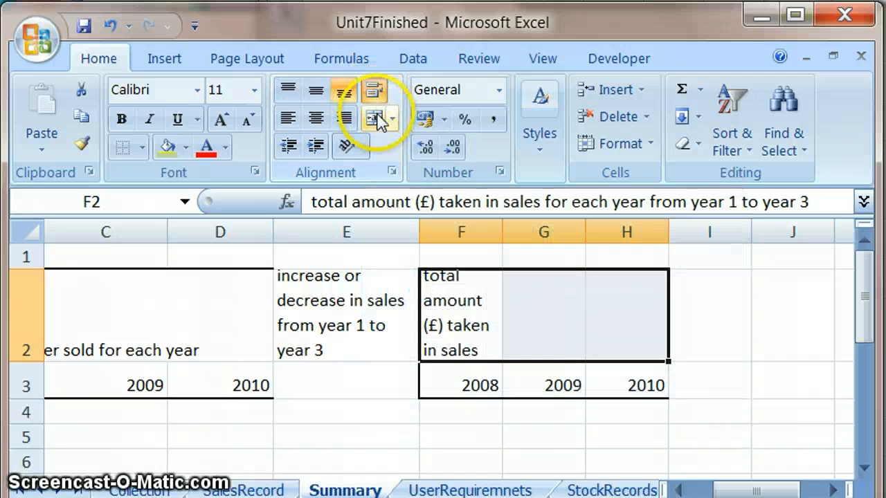
click(374, 117)
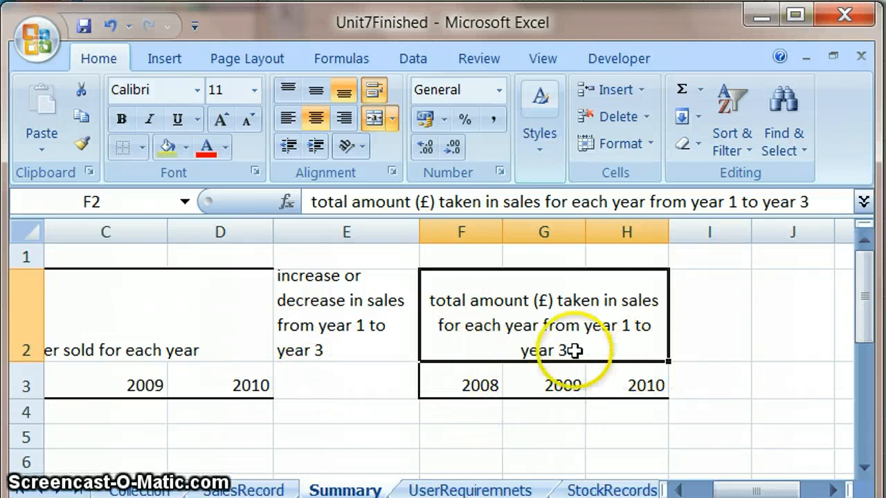
Move the heading about the increase or decrease in the amount taken from L2 to I2.
click(703, 321)
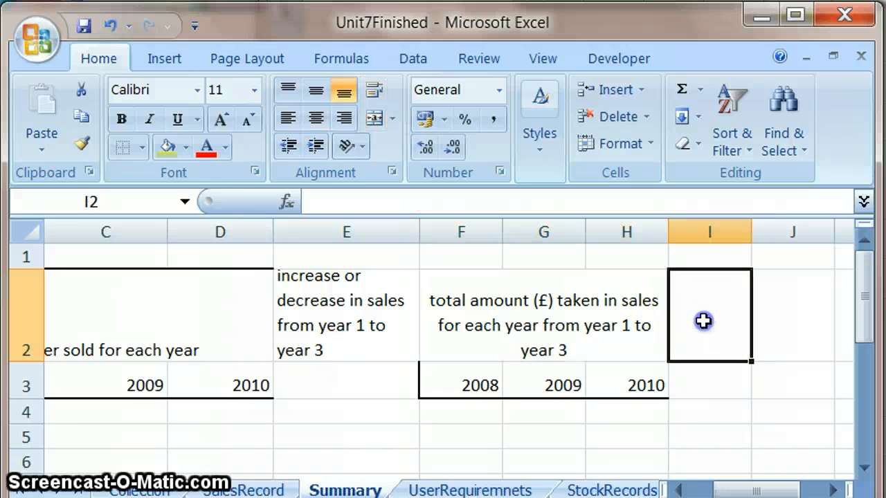
click(833, 491)
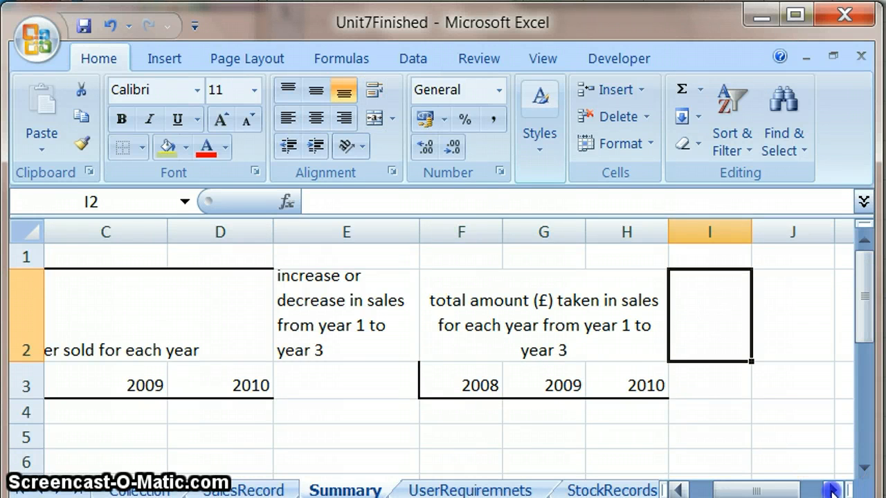
click(833, 490)
click(706, 312)
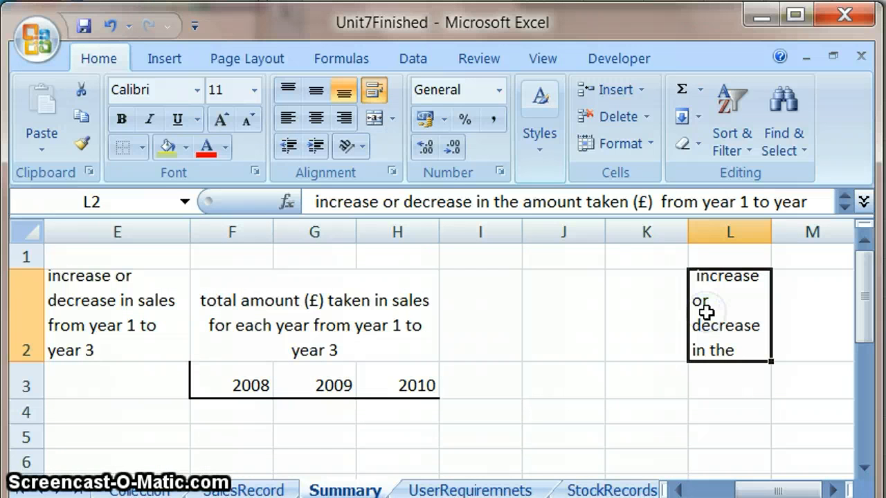
drag(689, 312, 498, 320)
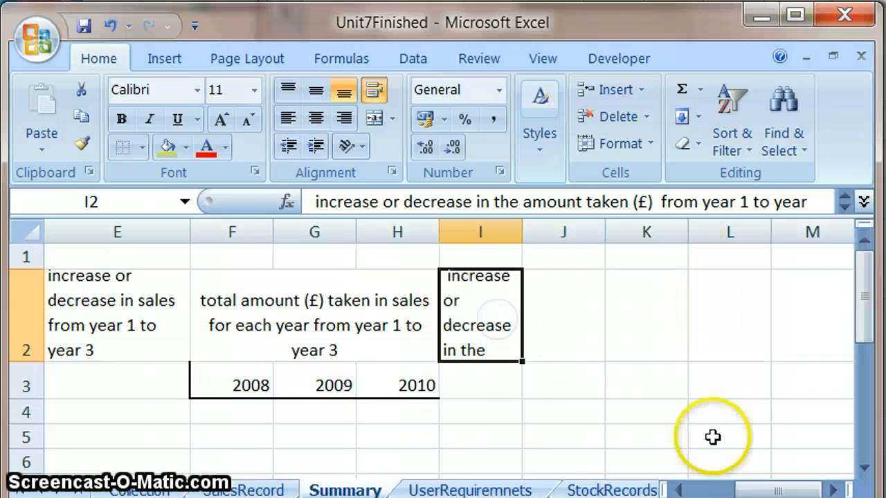
Look over the Summary table's formatted headings, fills and borders across columns A to I.
click(680, 490)
click(680, 491)
click(680, 490)
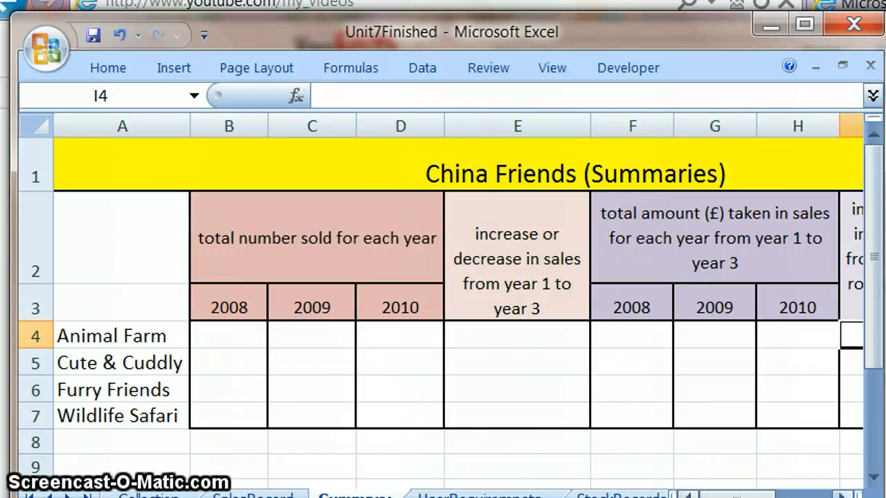
click(842, 495)
click(842, 496)
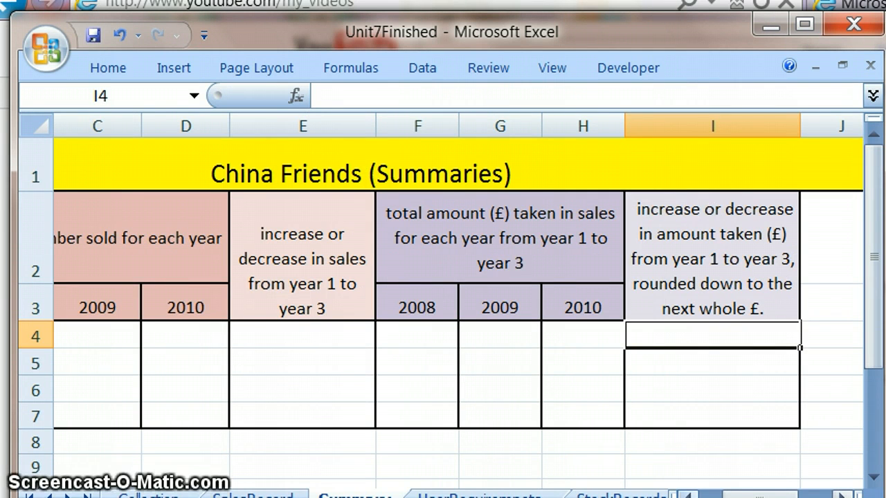
click(688, 496)
click(688, 496)
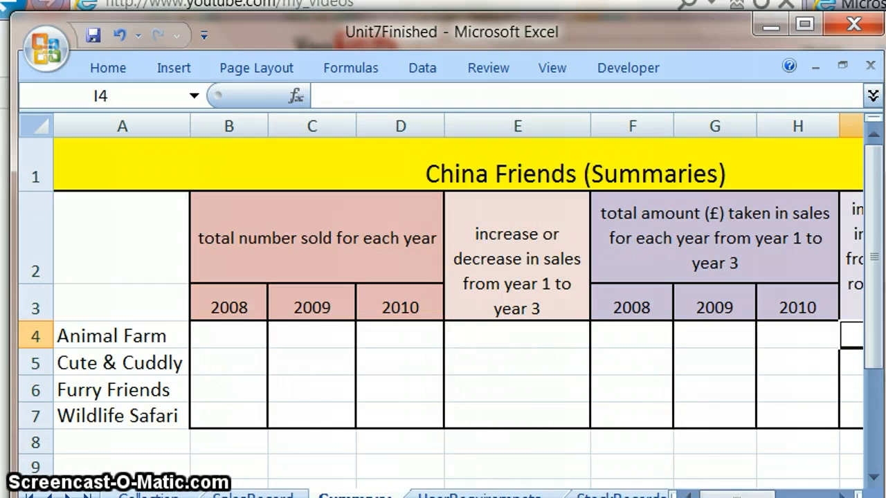
Switch to ArtRage and examine the hand-drawn Summary layout with its notes on borders, fill, centring and rounding.
click(380, 497)
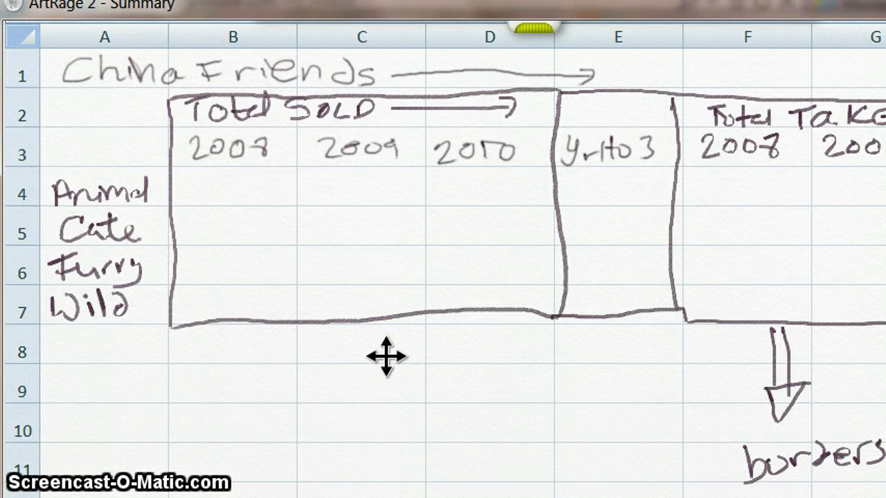
drag(386, 356, 372, 355)
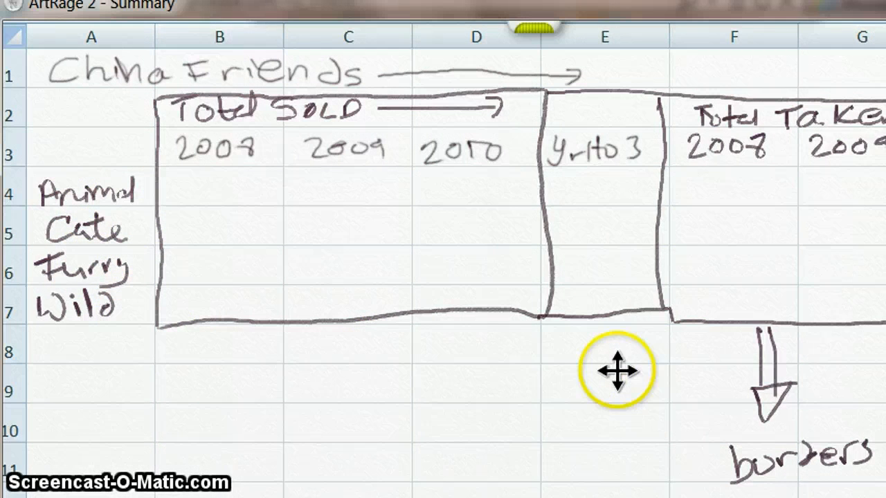
drag(617, 371, 236, 354)
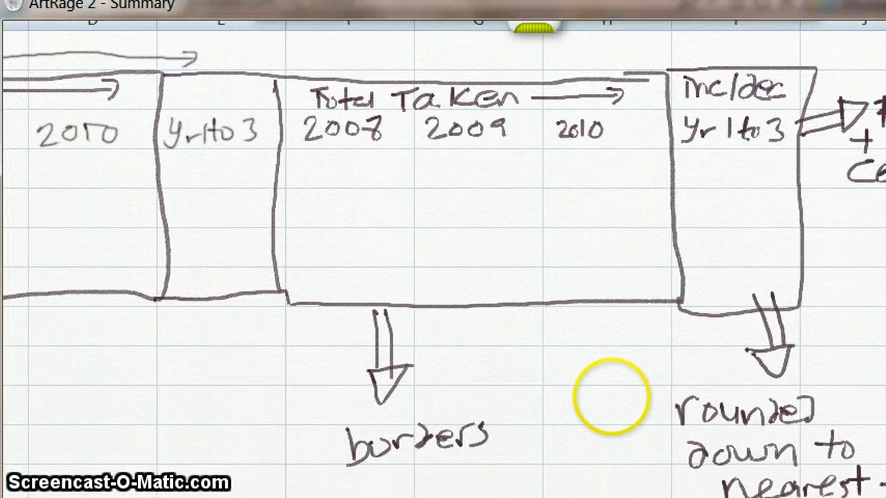
drag(611, 396, 493, 352)
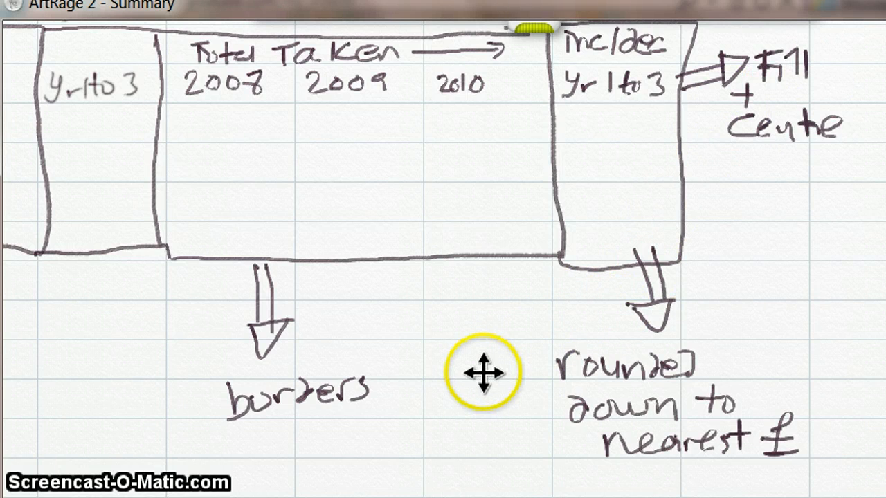
mouse_move(484, 373)
mouse_down()
mouse_move(686, 462)
mouse_move(810, 443)
mouse_move(509, 373)
mouse_move(659, 373)
mouse_move(767, 472)
mouse_move(782, 470)
mouse_up()
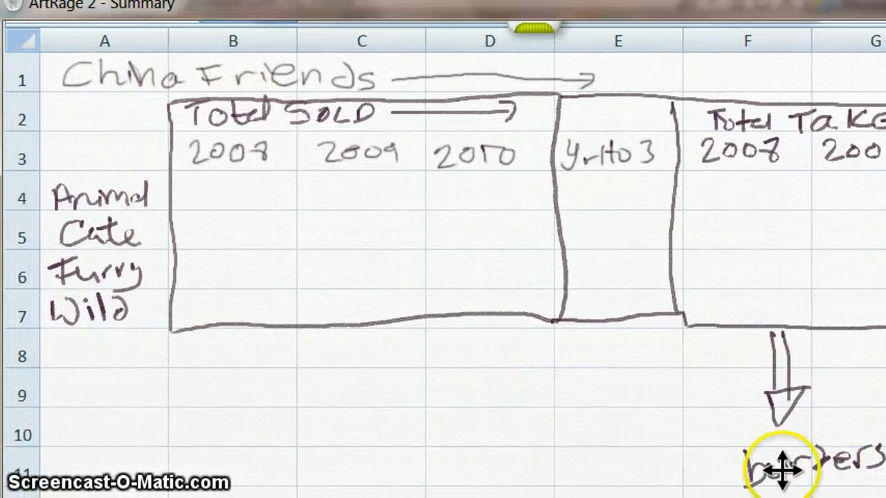